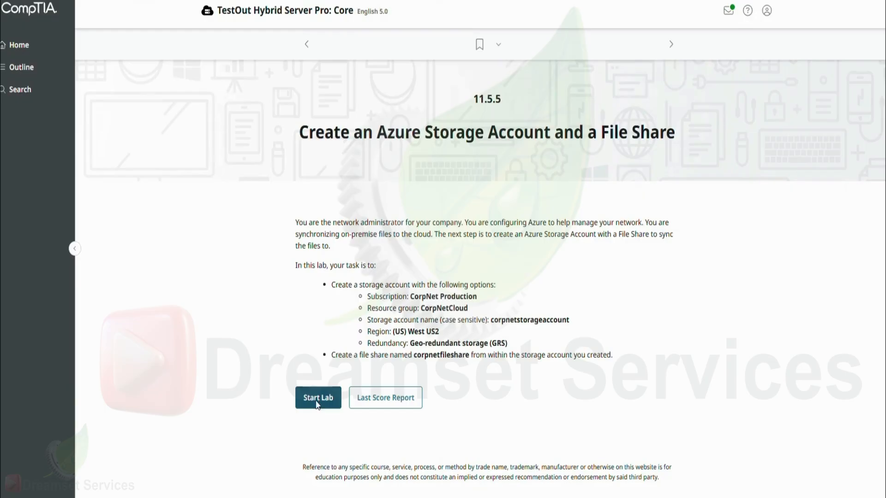
- Start the lab and open the resource creation page in the maximized Azure portal window
left_click(318, 405)
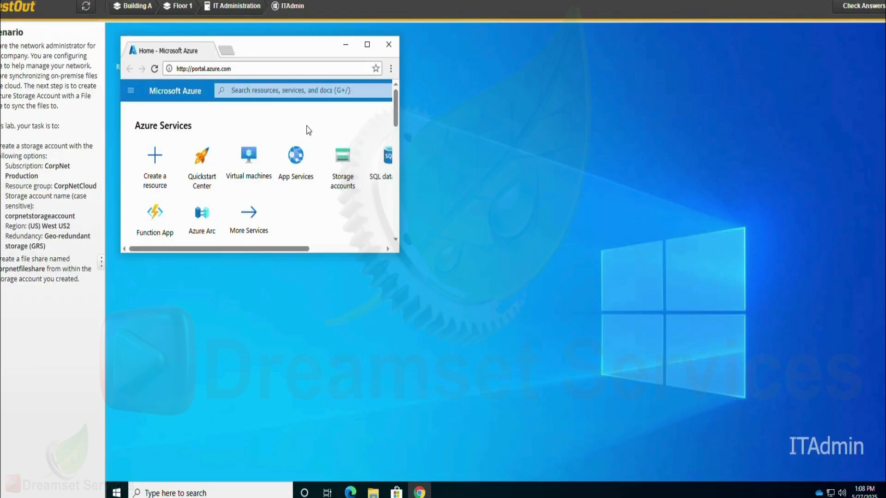
left_click(367, 51)
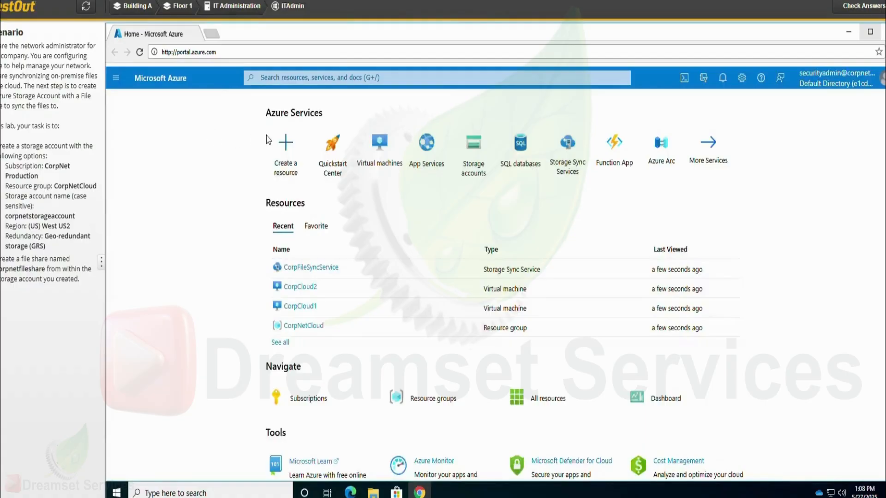
left_click(292, 146)
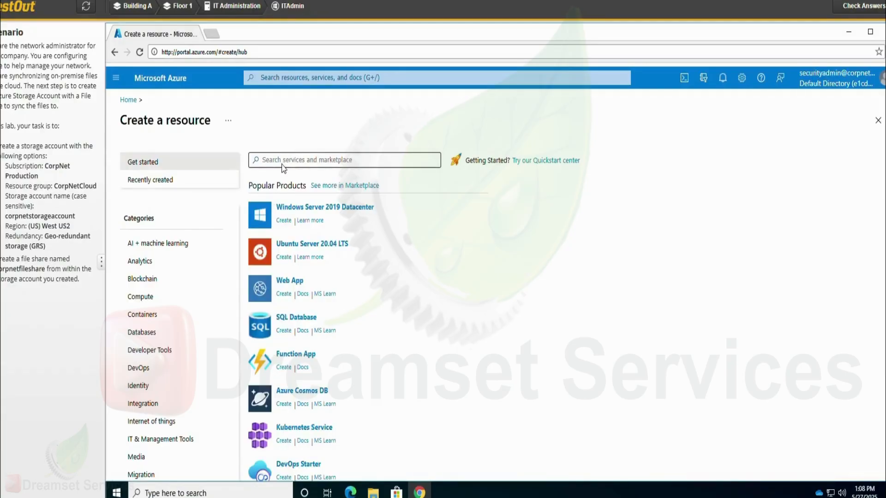
- Search the marketplace for "sto", choose Storage account and start creating it
left_click(282, 163)
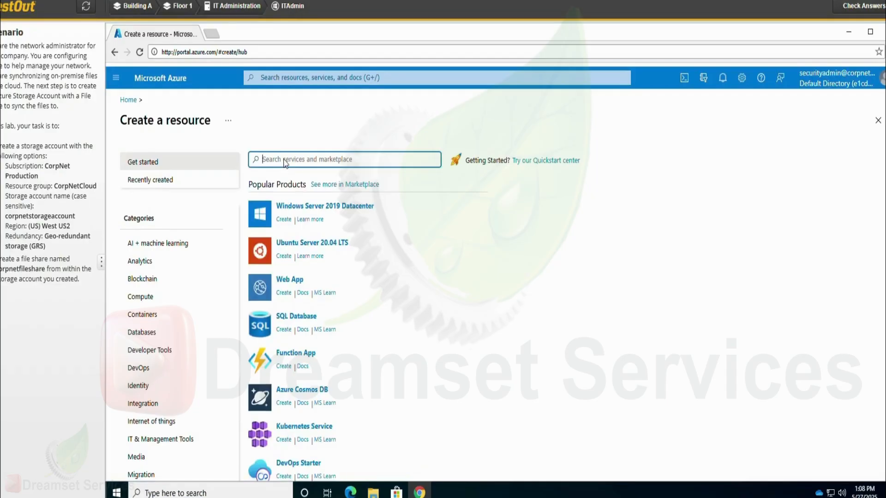
type("st")
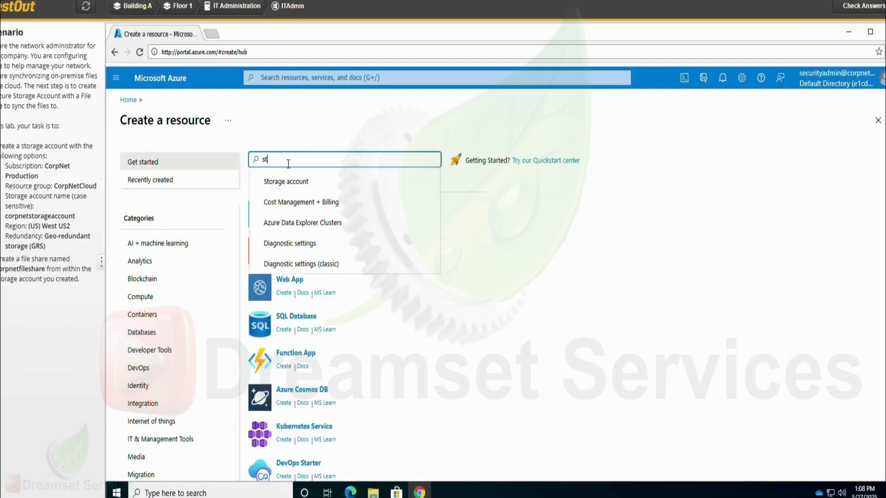
type("o")
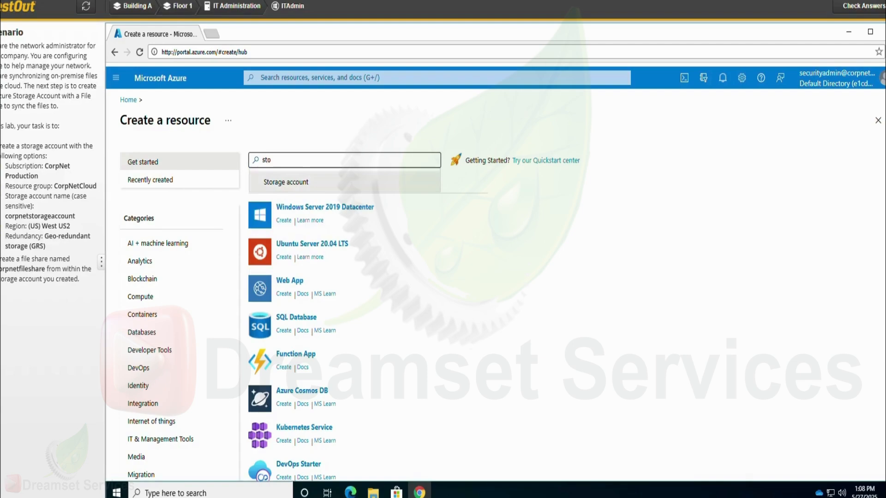
left_click(286, 182)
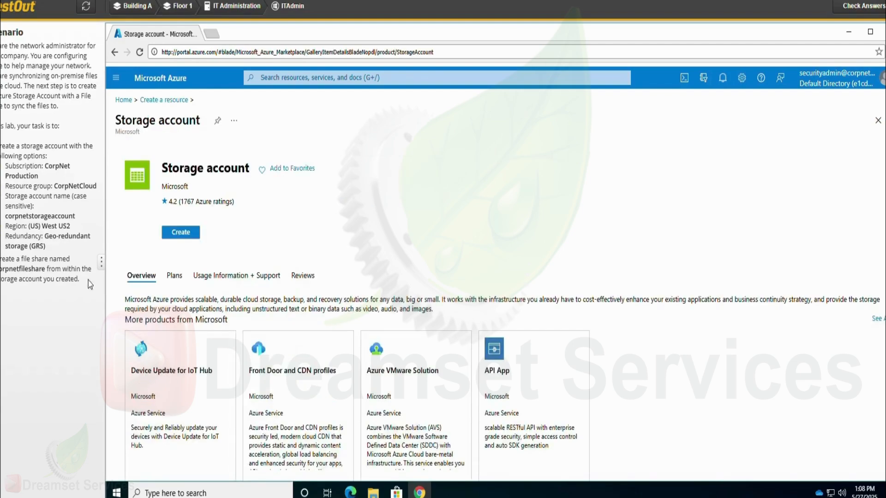
left_click(192, 237)
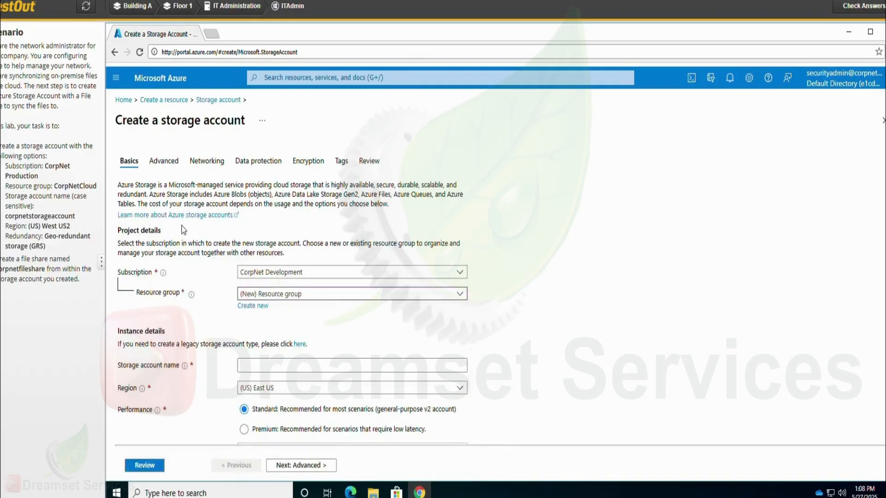
- Set the storage account's subscription to CorpNet Production and its resource group to CorpNetCloud
left_click(246, 271)
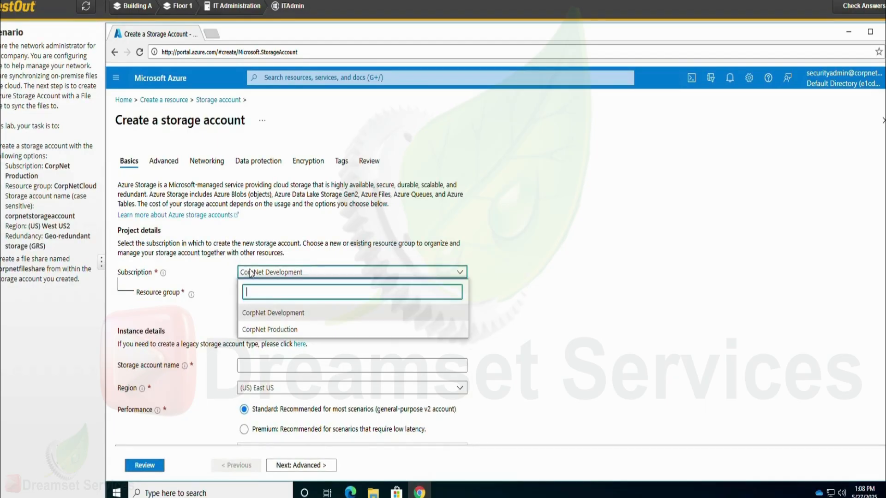
left_click(290, 330)
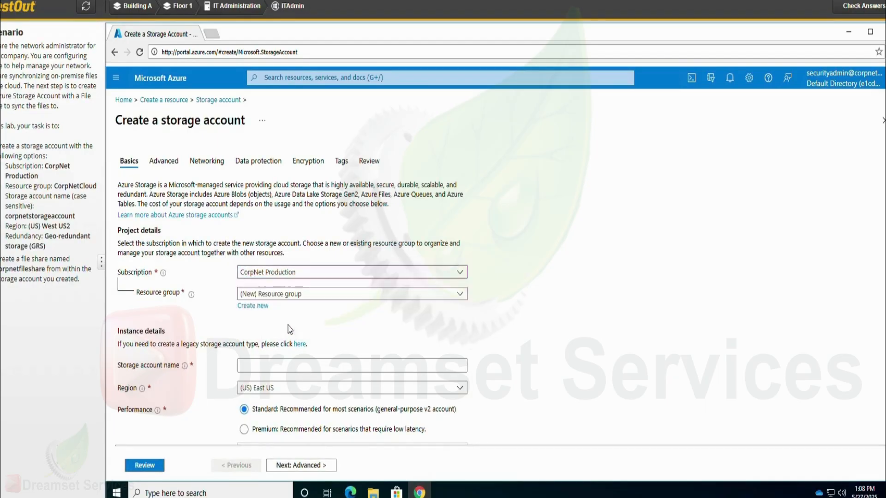
left_click(267, 295)
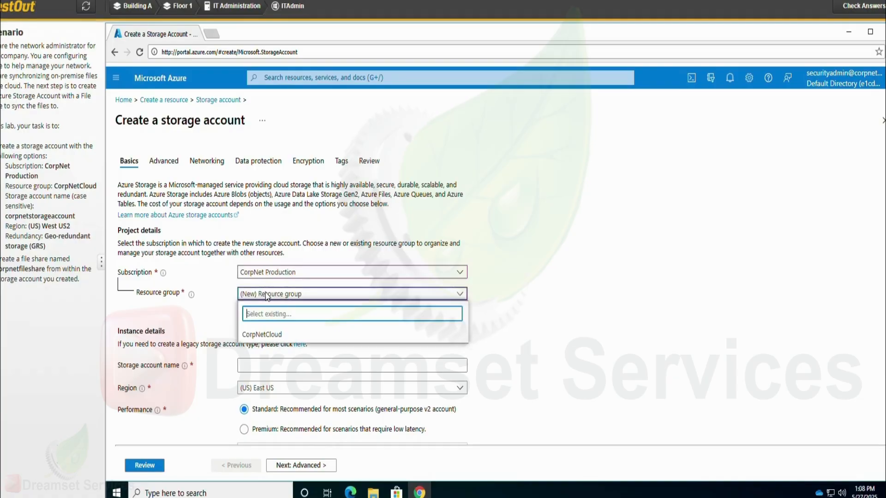
left_click(271, 334)
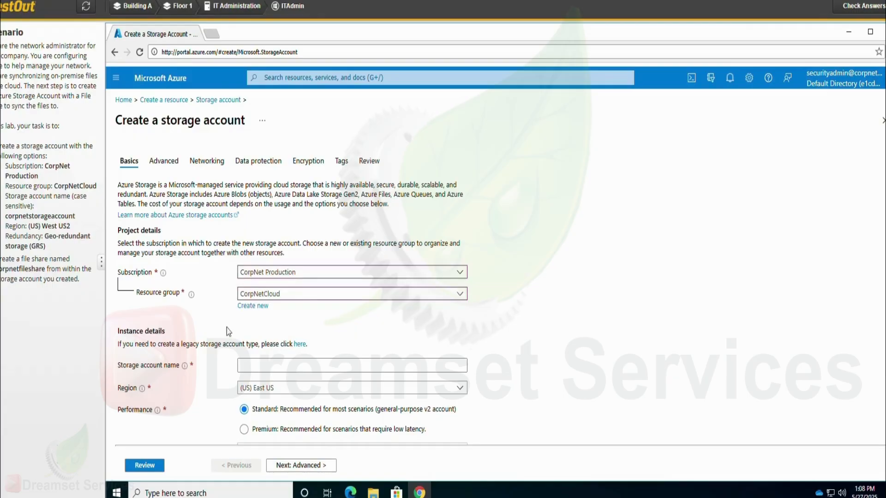
- Copy corpnetstorageaccount from the scenario text and use it as the storage account name
double_click(21, 218)
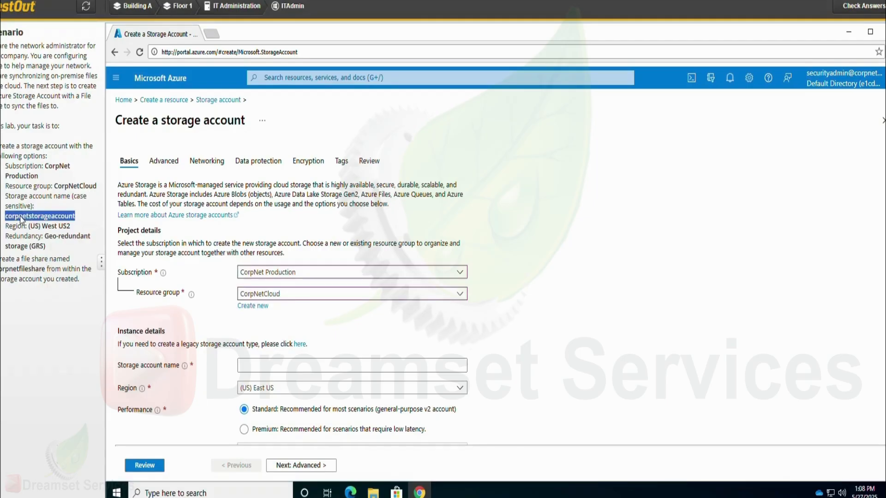
key("ctrl+c")
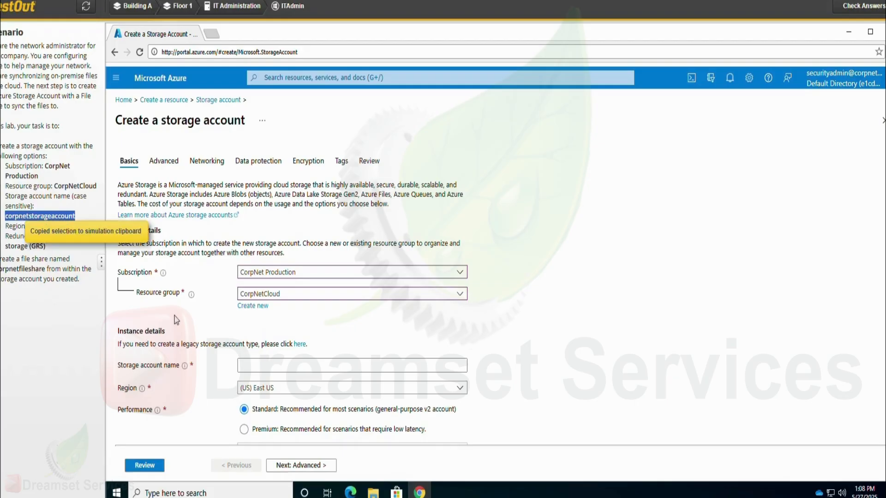
left_click(278, 373)
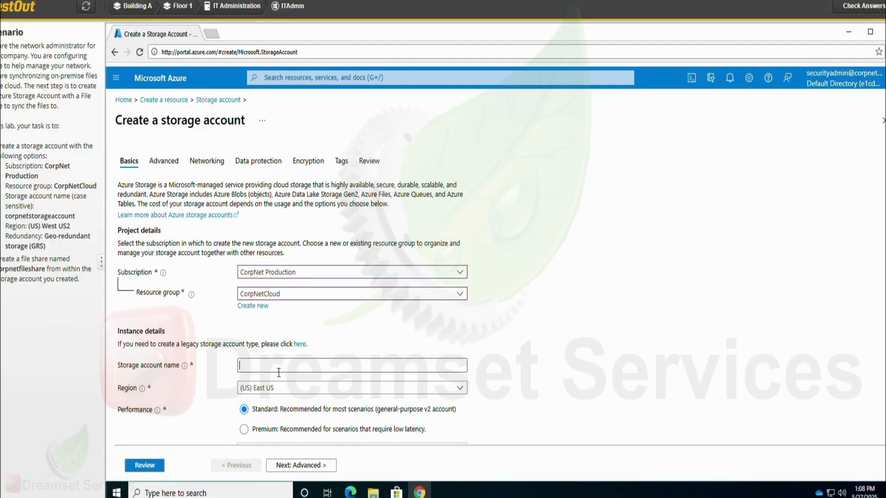
key("ctrl+v")
- Set the storage account's region to (US) West US2 and its redundancy to Geo-redundant storage (GRS)
scroll(281, 372, "down", 1)
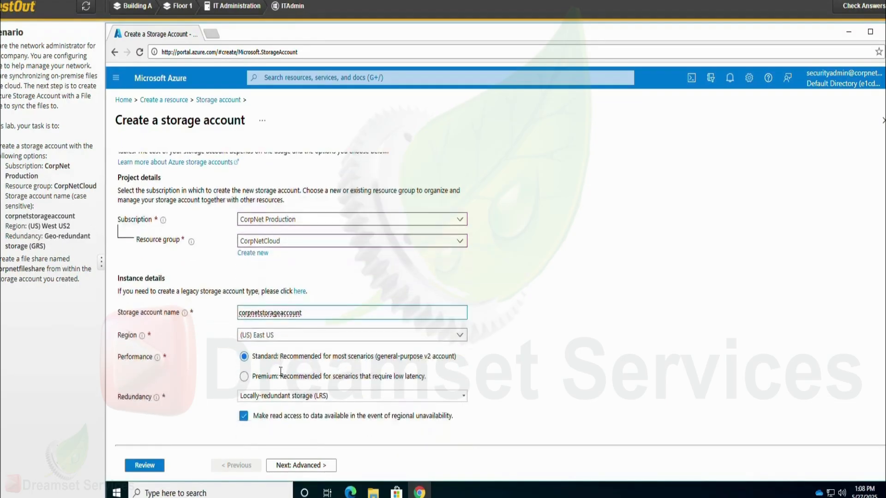
left_click(259, 337)
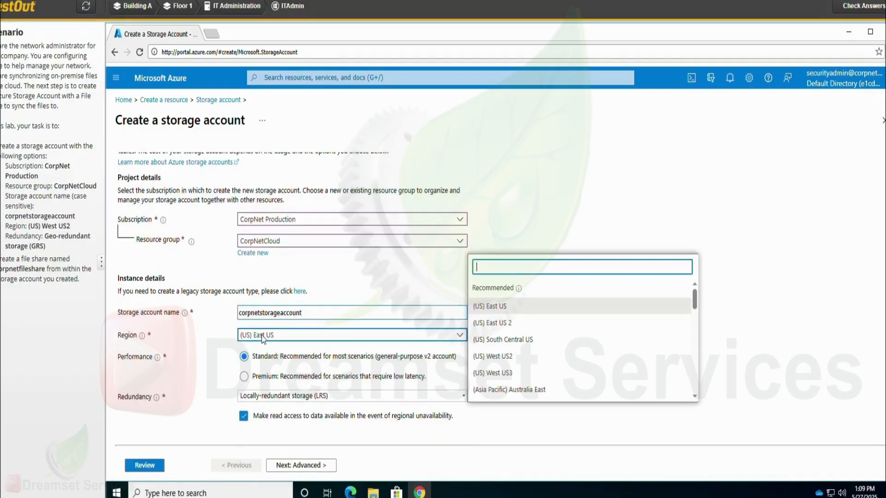
left_click(543, 357)
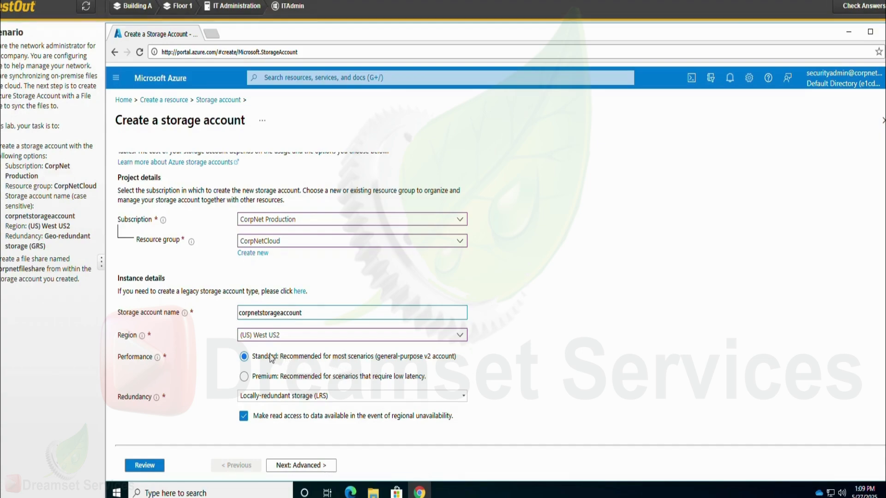
left_click(288, 398)
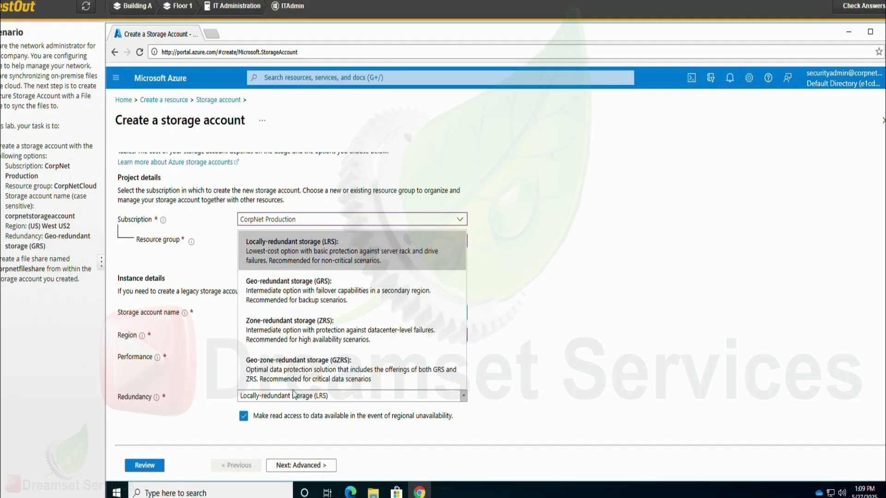
left_click(329, 302)
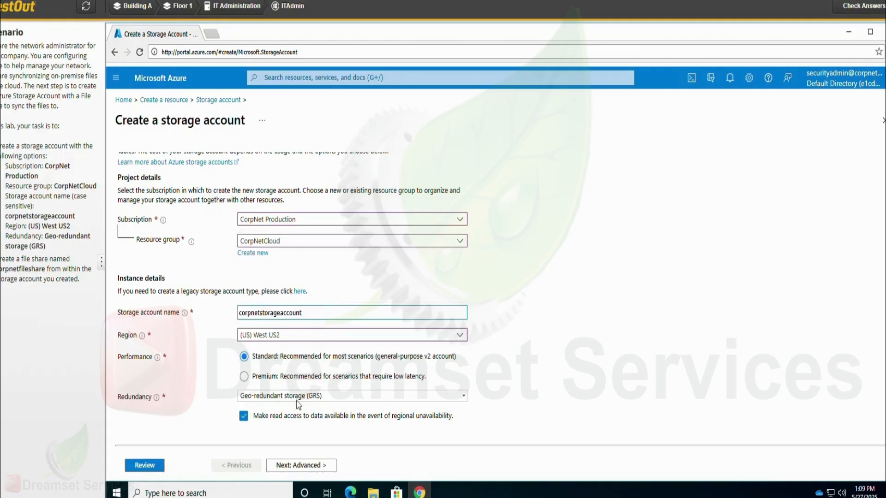
- Review and create the storage account, and open the file shares of the deployed resource
left_click(155, 469)
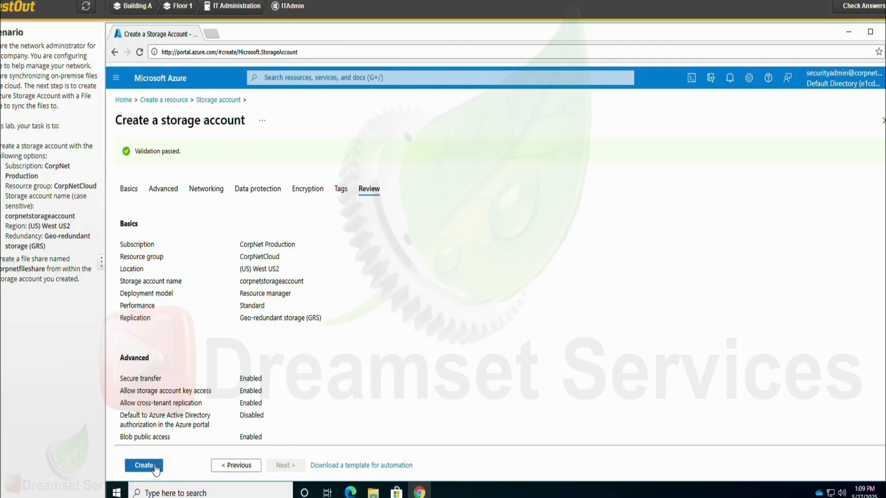
left_click(154, 469)
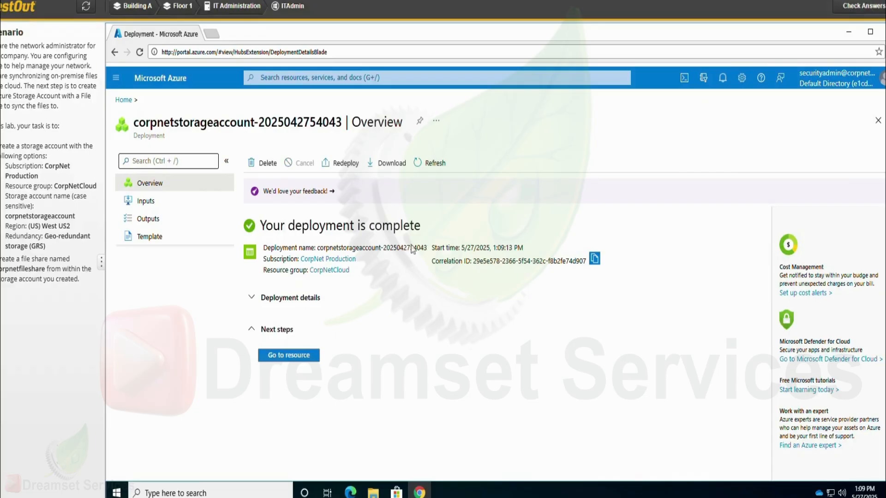
left_click(269, 359)
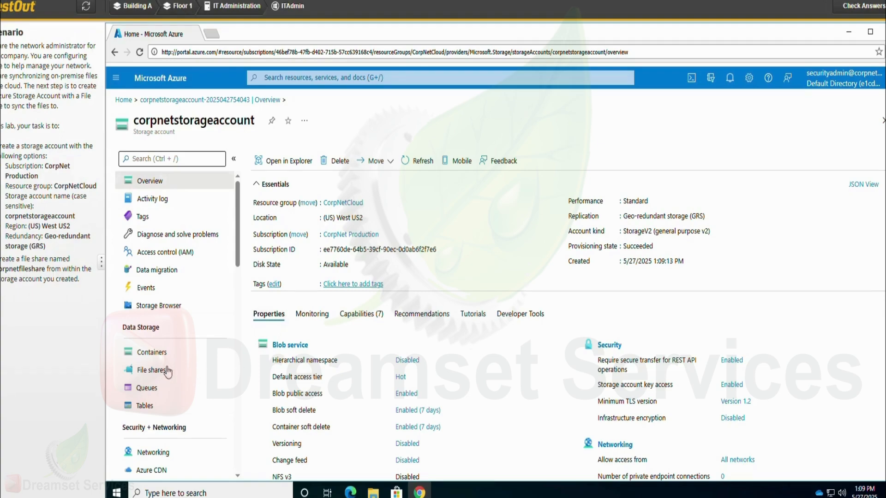
left_click(149, 372)
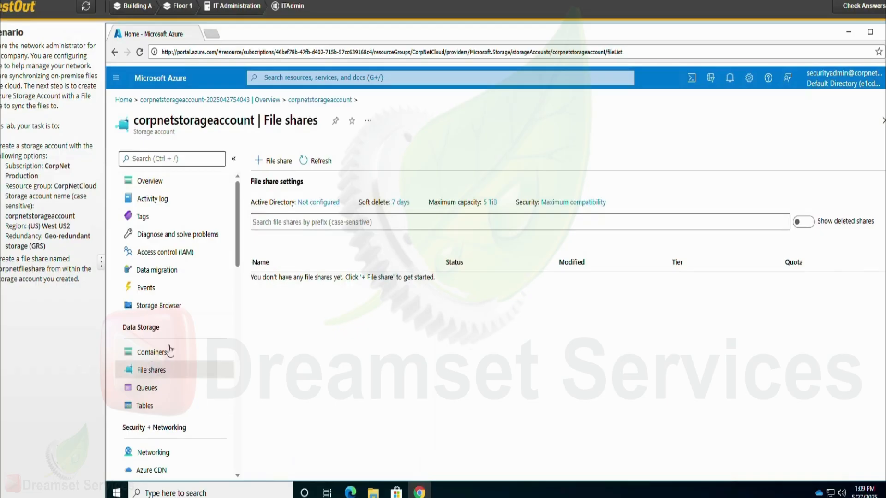
- Start a new file share and name it corpnetfileshare, copying the name from the scenario text
left_click(286, 165)
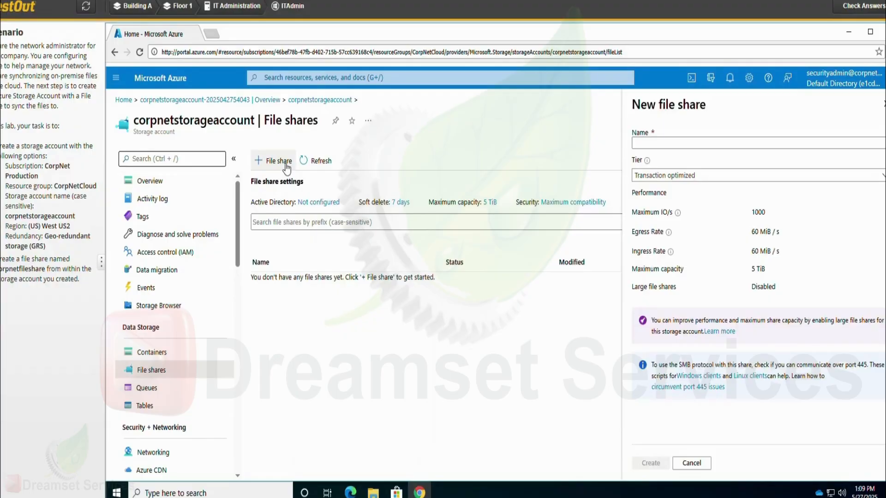
double_click(23, 271)
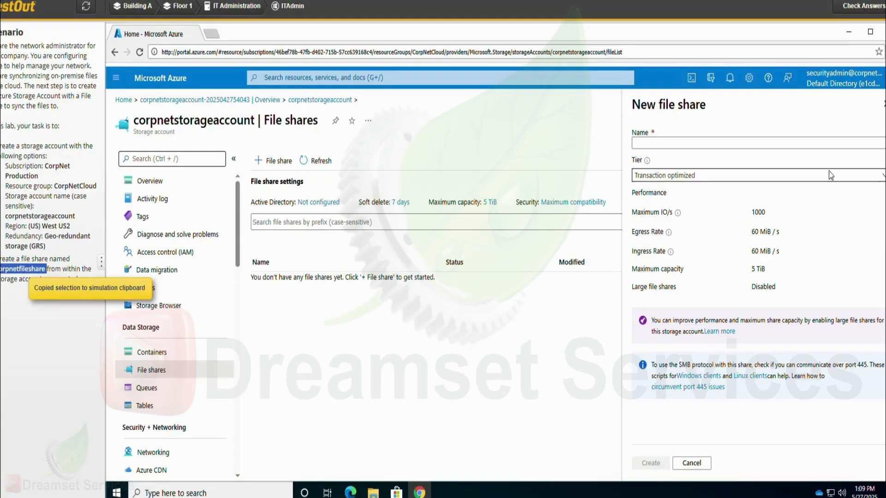
left_click(816, 145)
key("ctrl+v")
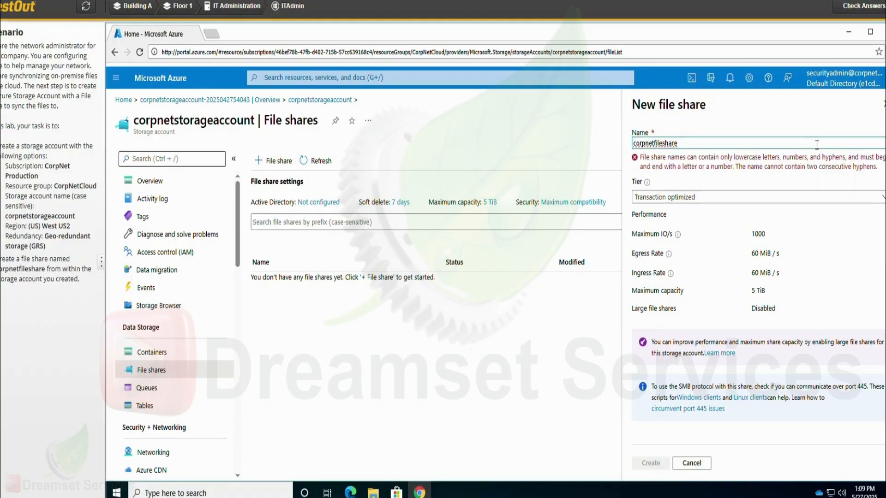
key("BackSpace")
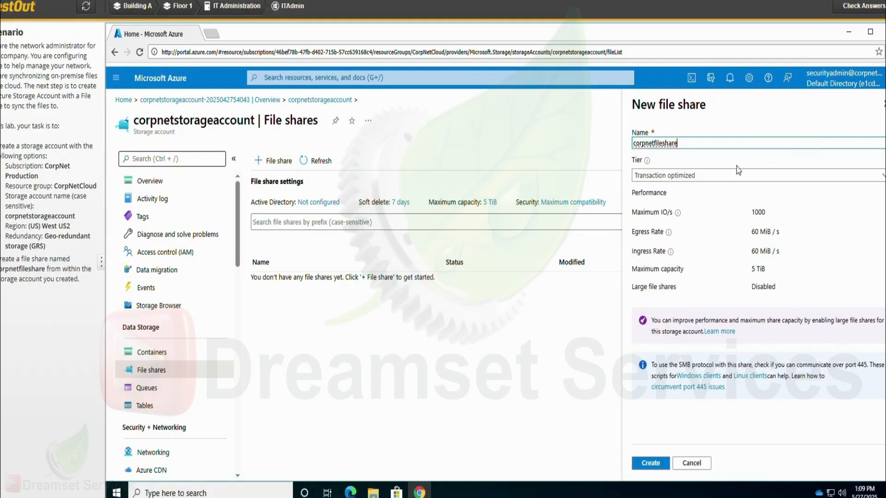
- Create the file share with the Transaction optimized tier and check the lab answers
left_click(719, 175)
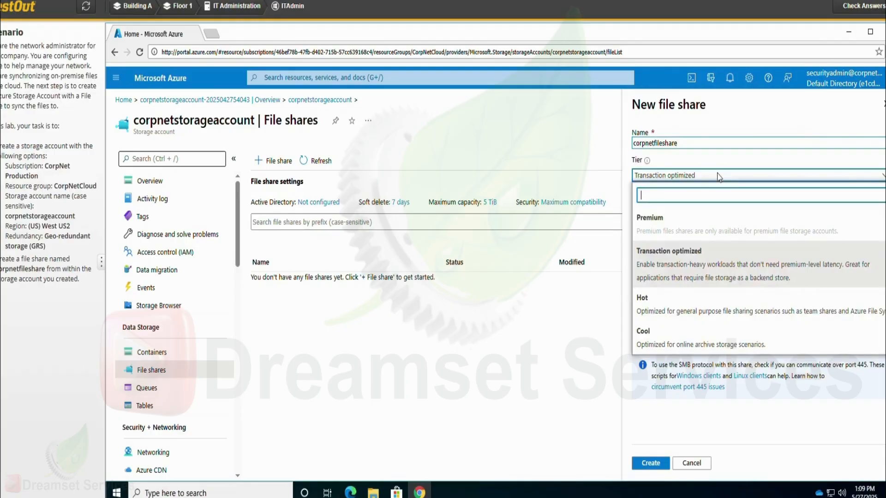
left_click(719, 176)
left_click(719, 175)
left_click(647, 467)
left_click(646, 467)
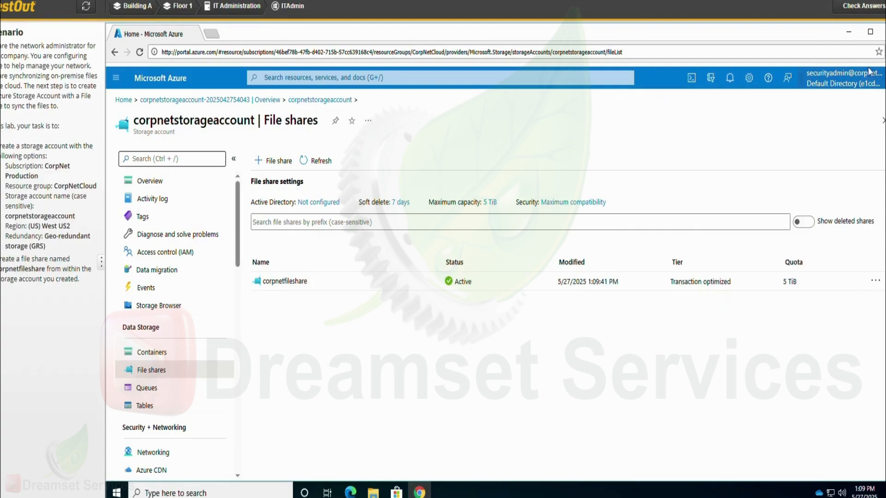
left_click(864, 6)
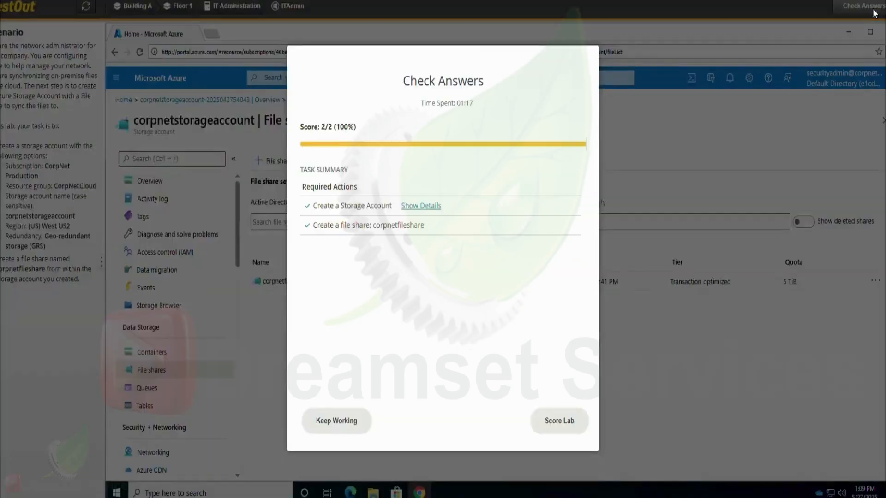